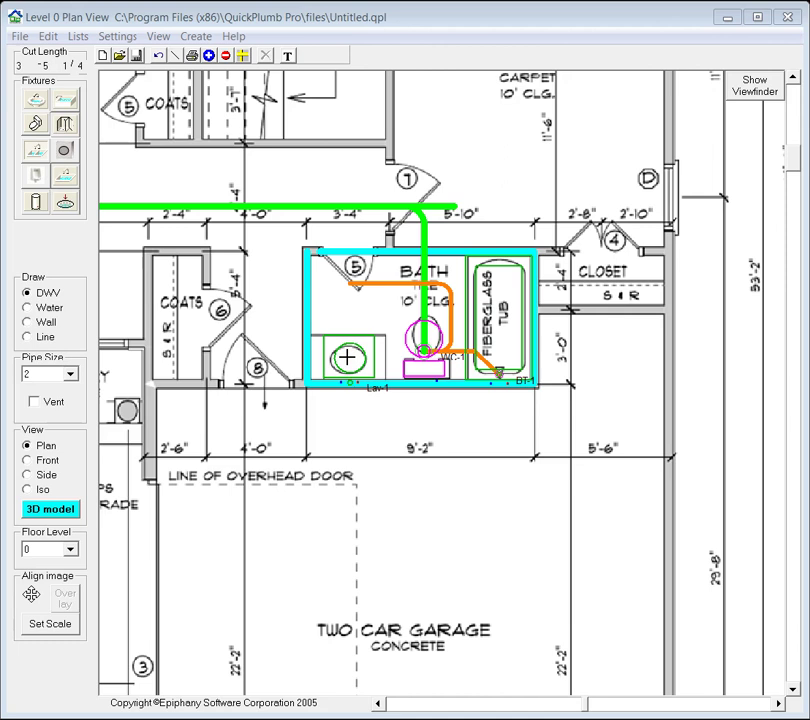
- Draw the 2-inch DWV pipe from the open end of the branch to the lavatory drain in the bathroom's front wall
mouse_move(347, 357)
left_mouse_down()
mouse_move(338, 298)
mouse_move(350, 284)
left_mouse_up()
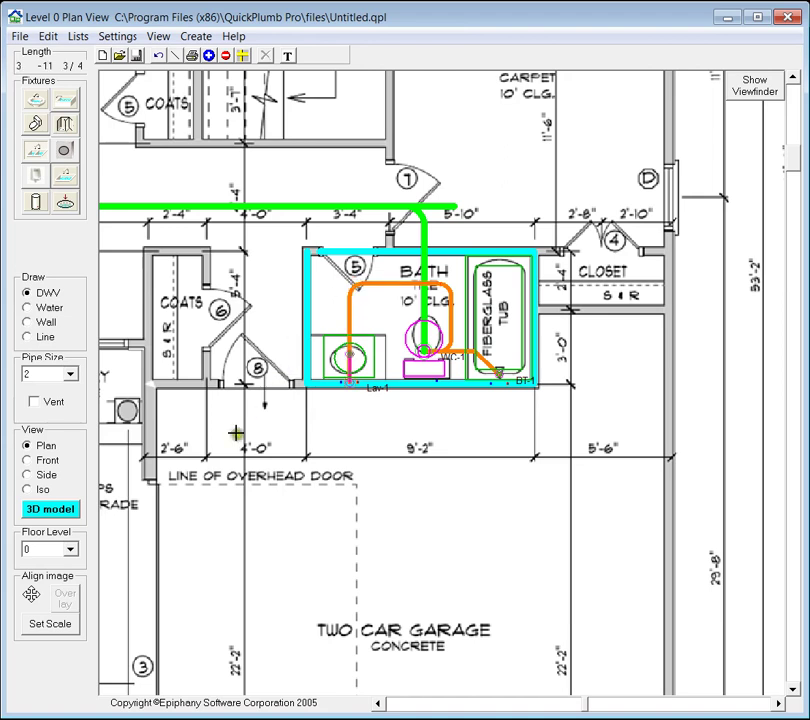
middle_click_drag(235, 435, 365, 430)
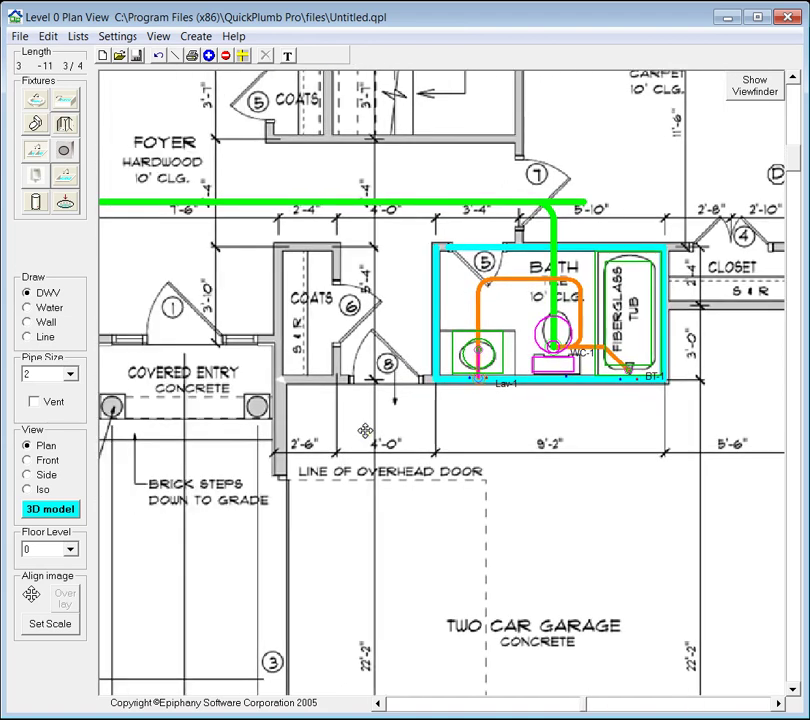
left_click(472, 381)
scroll(385, 362, "up", 2)
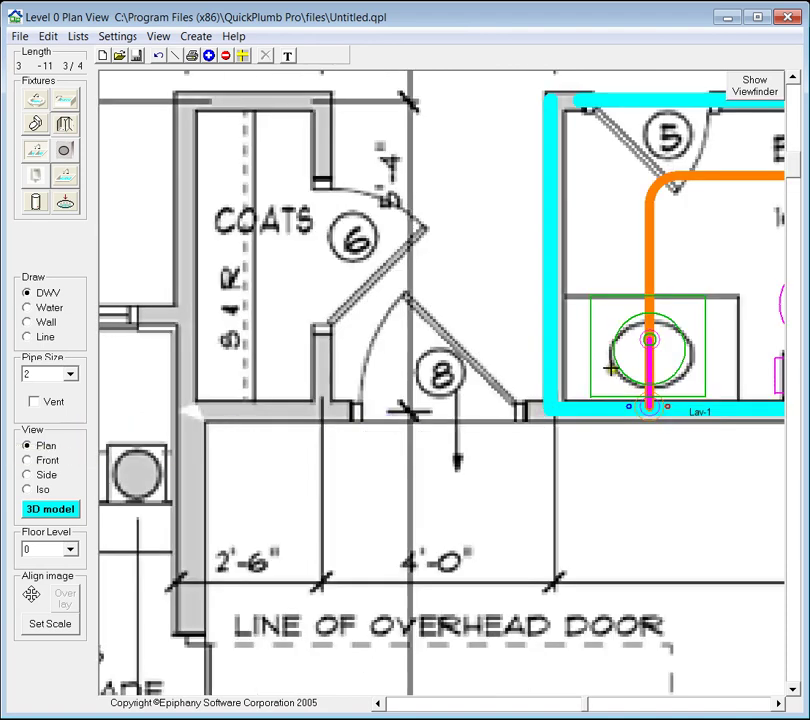
- Show the side view and isolate the lavatory's drain piping by enclosing it in the plan viewfinder
left_click(50, 475)
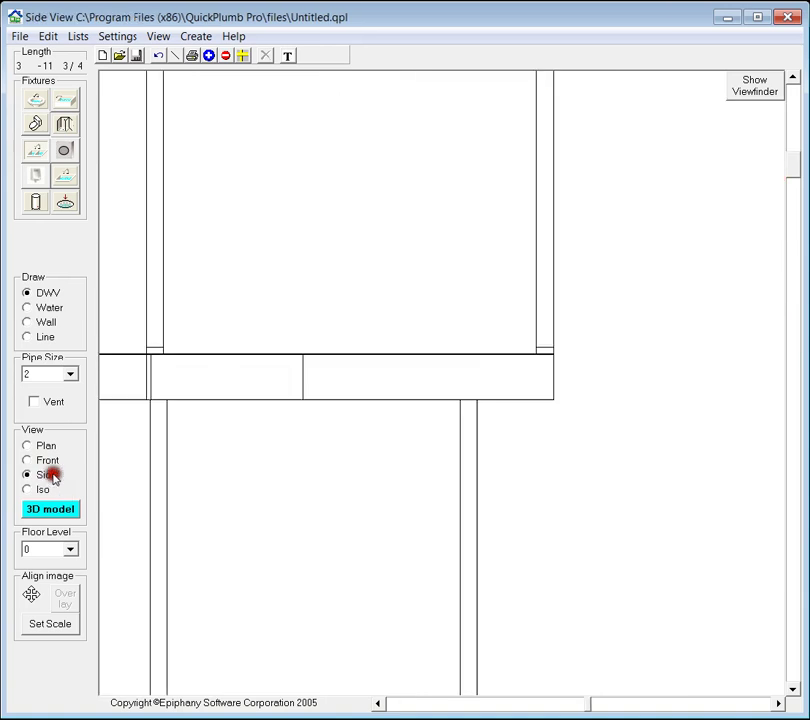
scroll(344, 470, "down", 6)
middle_click_drag(349, 494, 358, 405)
left_click(748, 90)
left_click_drag(698, 183, 677, 145)
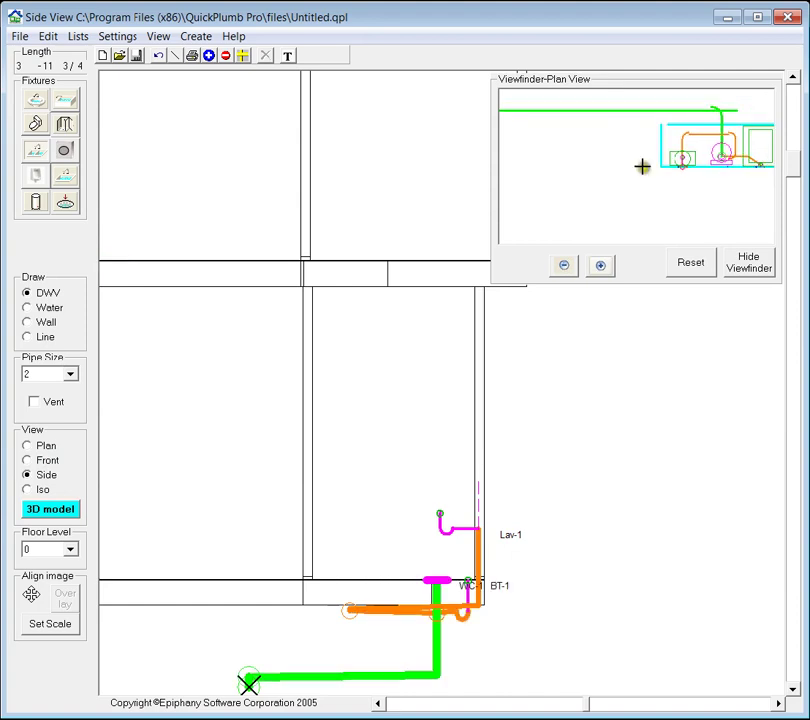
left_click(690, 258)
scroll(481, 626, "up", 5)
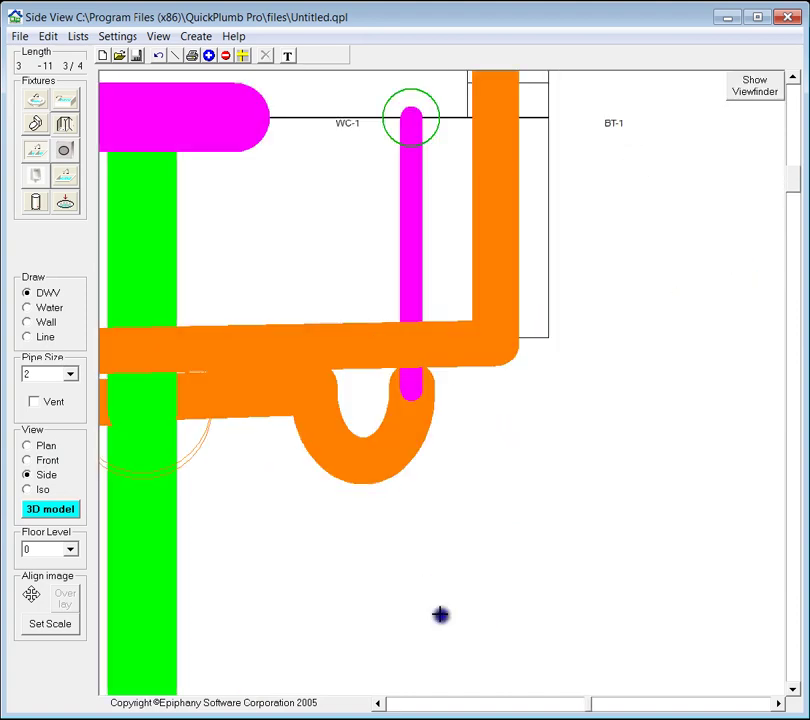
scroll(425, 400, "down", 5)
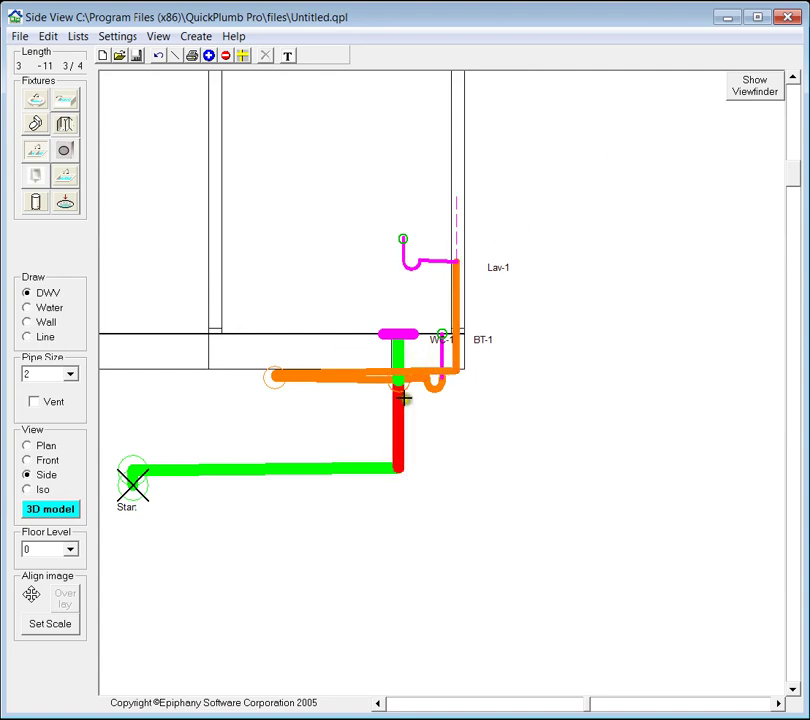
left_click(752, 85)
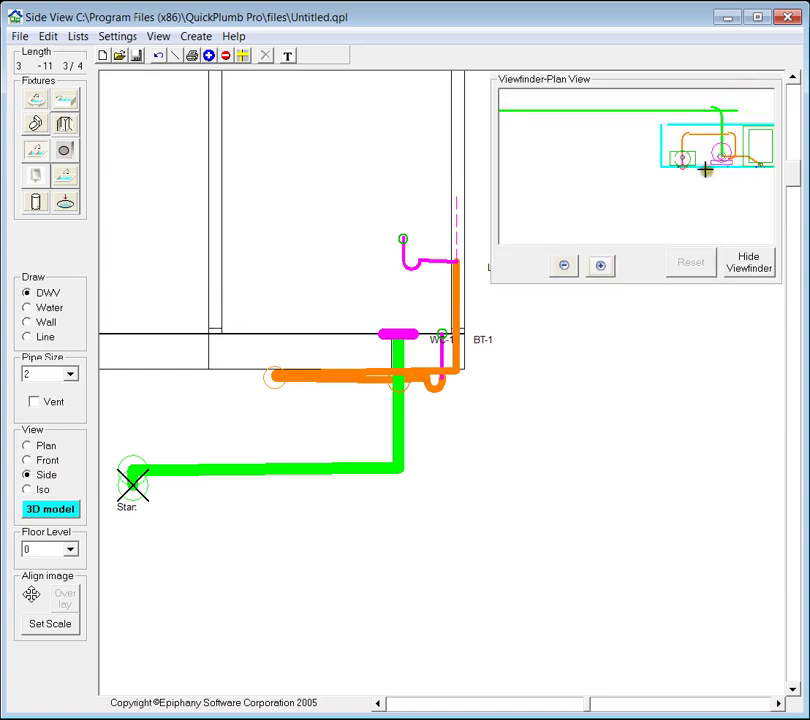
left_click_drag(603, 153, 614, 173)
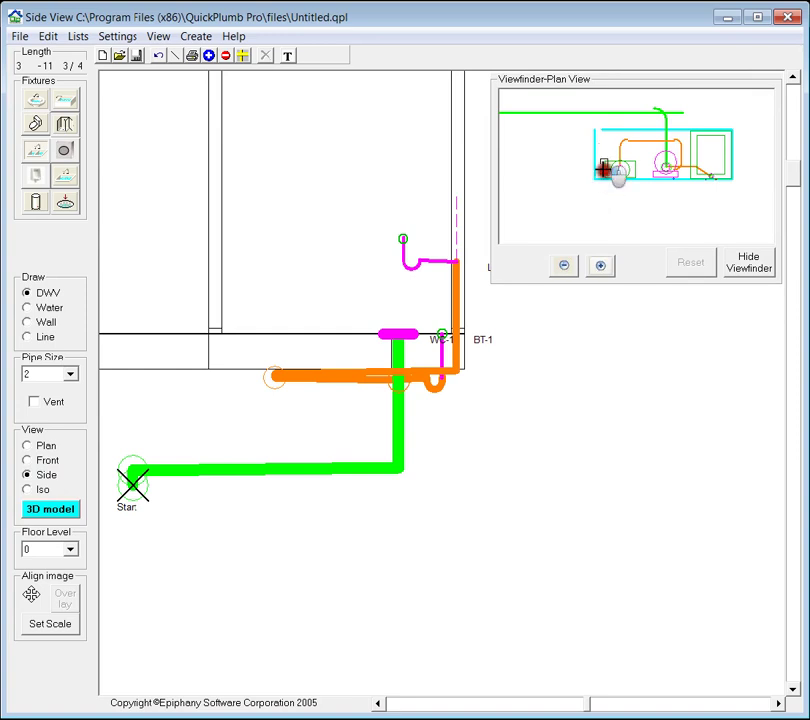
mouse_move(604, 168)
left_mouse_down()
mouse_move(633, 186)
mouse_move(630, 194)
left_mouse_up()
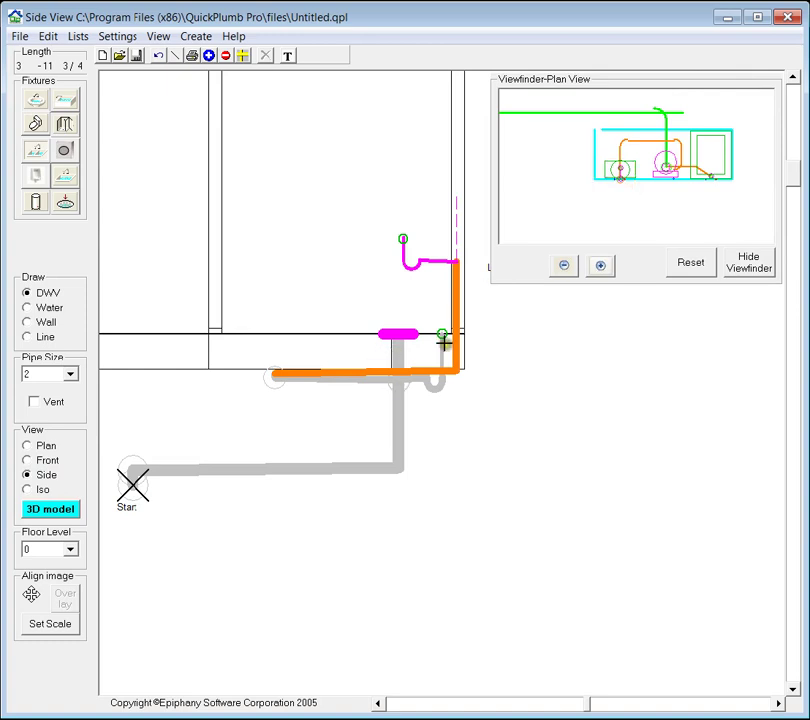
left_click(437, 375)
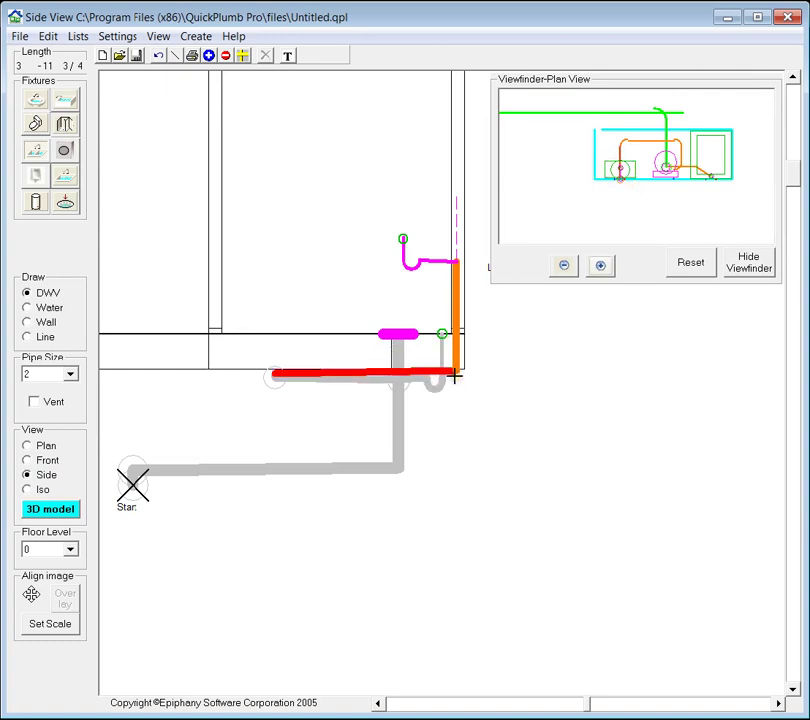
- Draw two vertical reference lines about 4 feet long below the floor, one at the wall's outer face, and dimension the gap between them
left_click(45, 336)
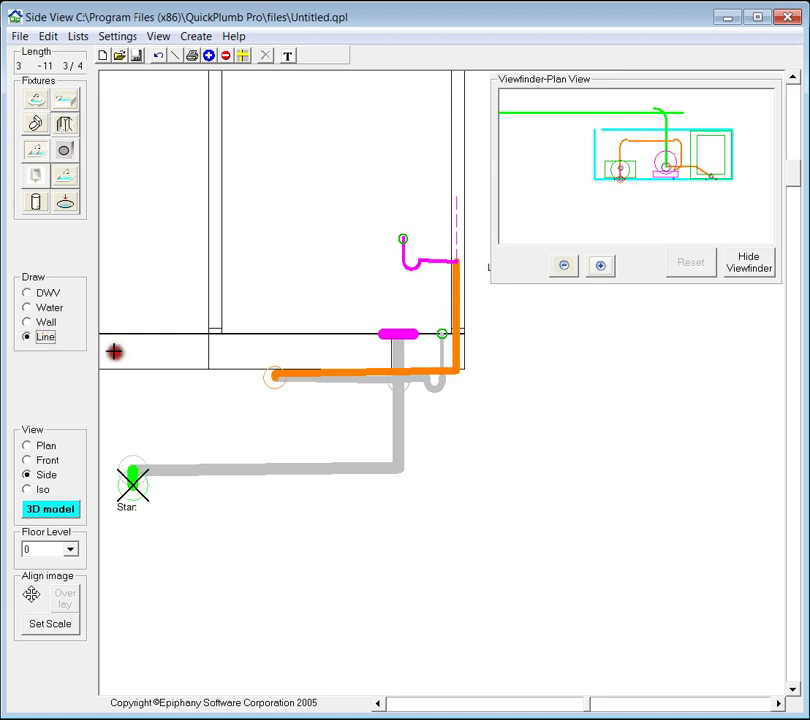
left_click_drag(412, 371, 400, 530)
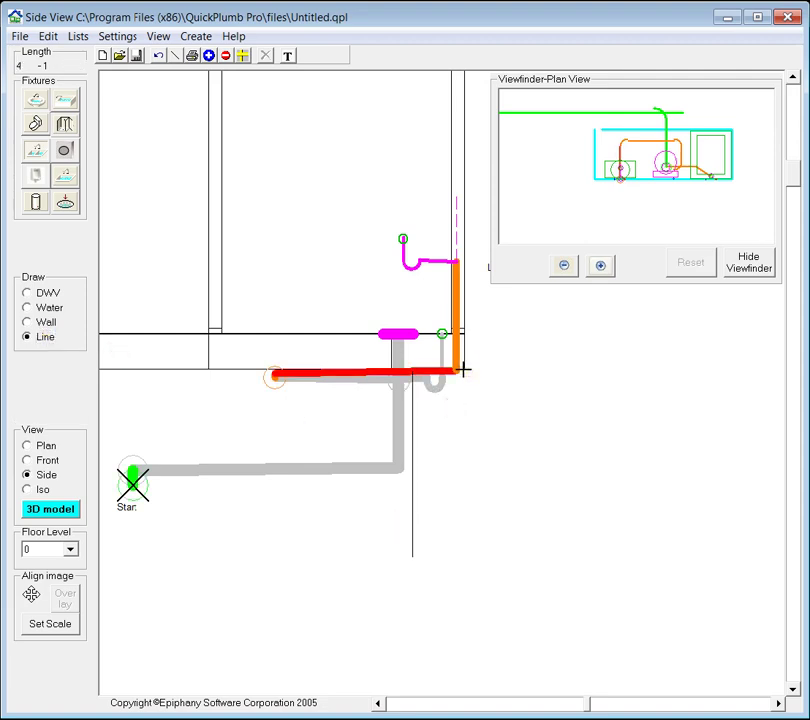
left_click_drag(463, 371, 465, 548)
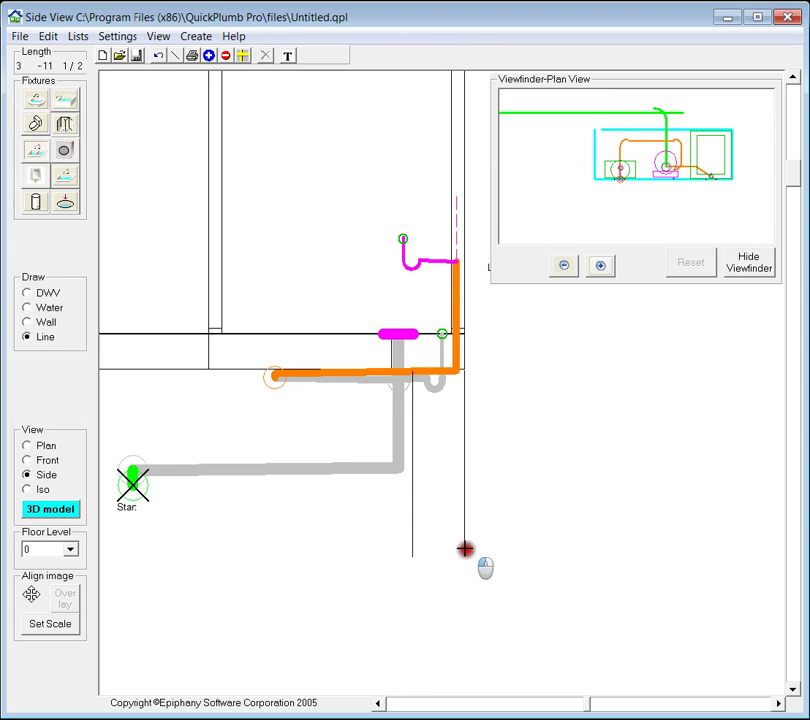
left_click(412, 488)
left_click(425, 416)
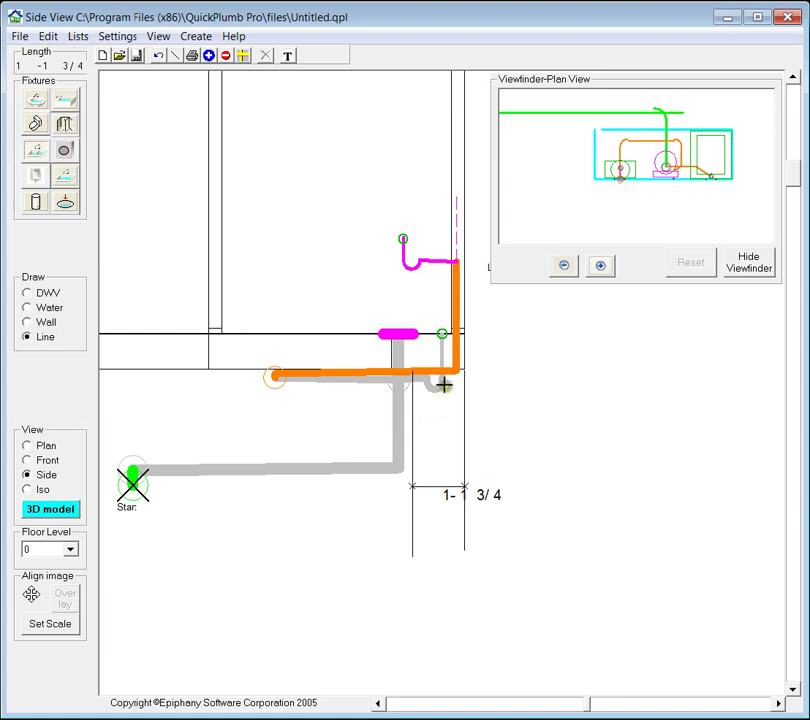
- Shorten the horizontal lavatory drain to about 3'-1 1/4" at the inner reference line and delete the lavatory's vertical riser
left_click(421, 383)
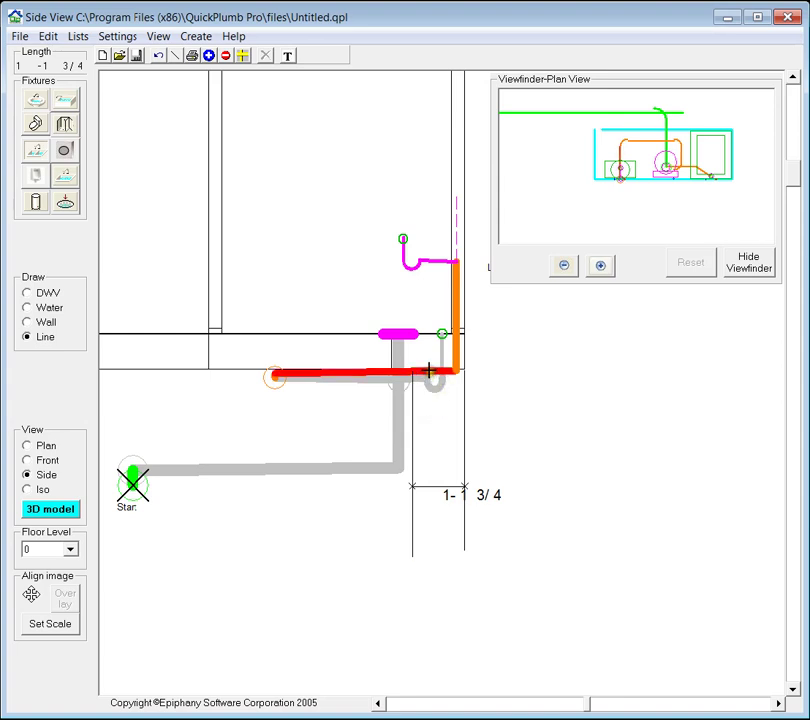
left_click(430, 370)
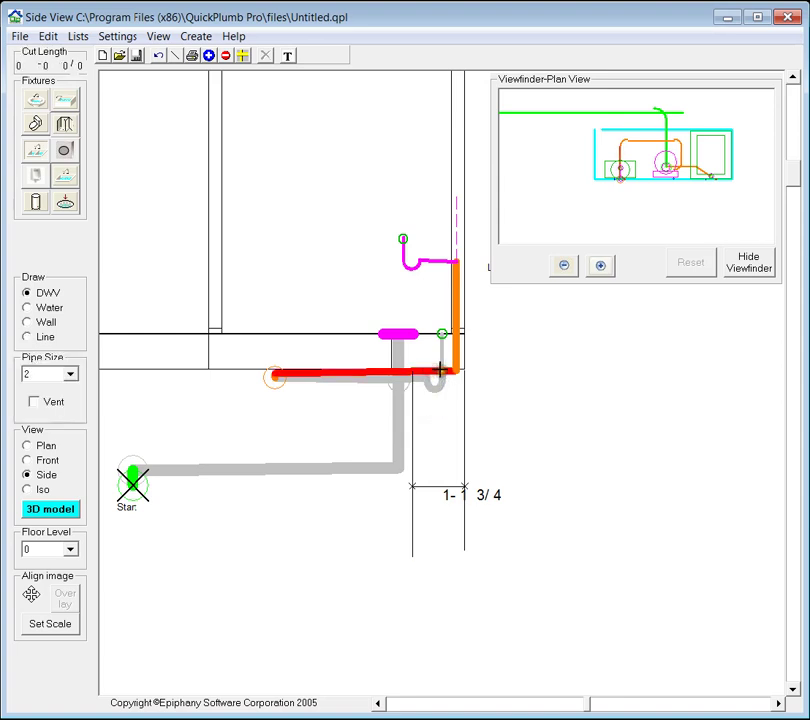
left_click(453, 370)
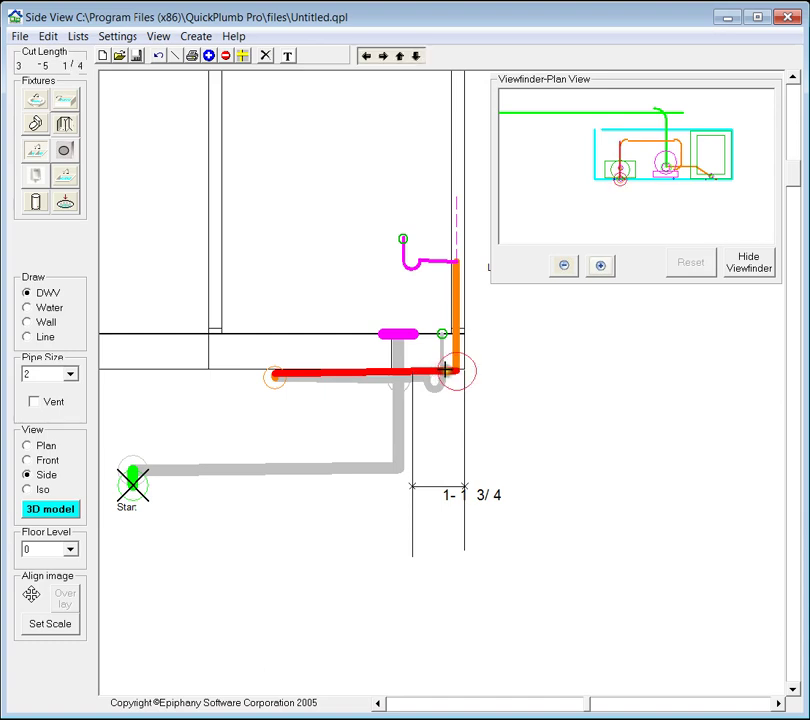
left_click(453, 370)
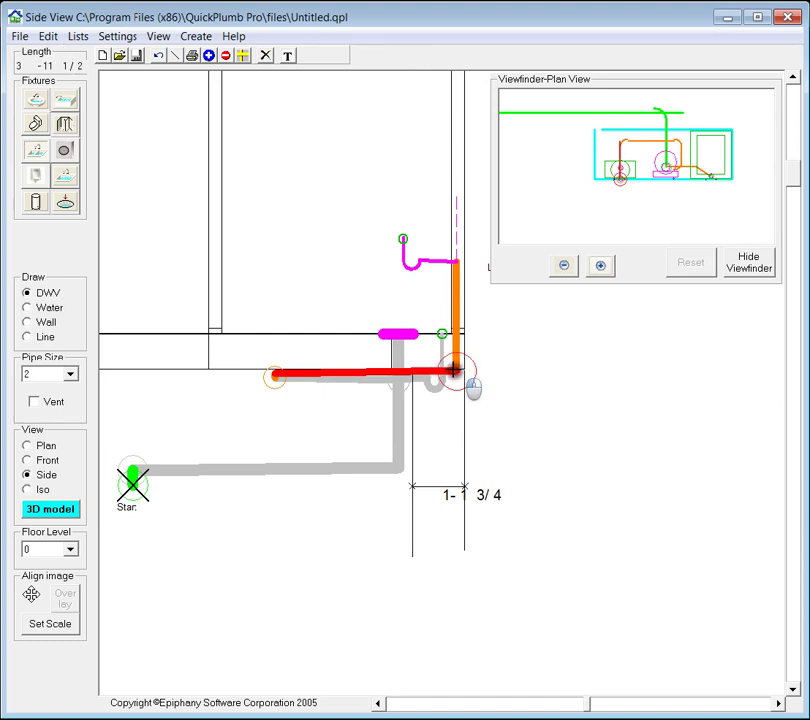
left_click_drag(453, 370, 414, 372)
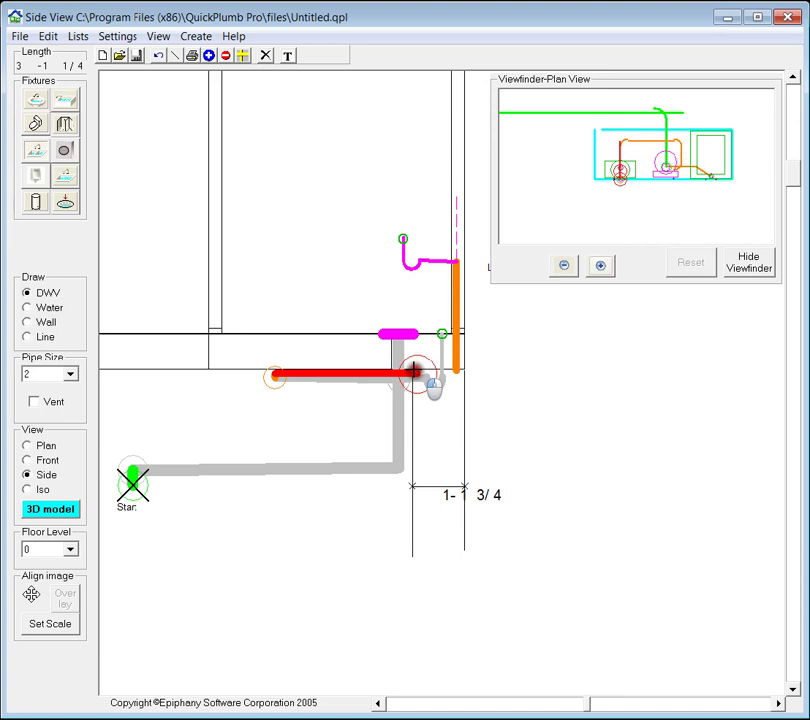
key("Delete")
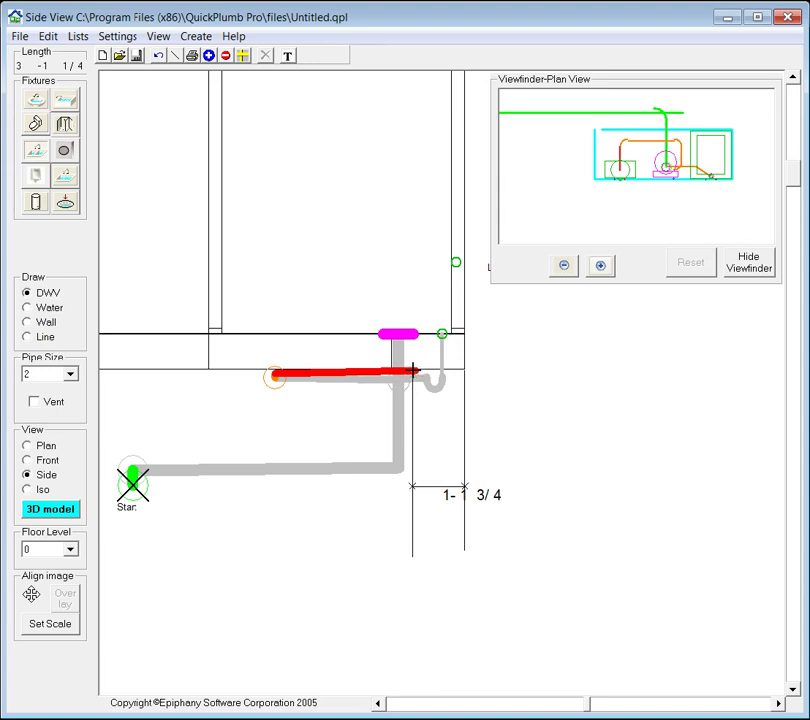
- Draw a 45-degree pipe about 1'-3 1/4" long up to the wall and connect it vertically to the lavatory drain
left_click_drag(414, 370, 456, 330)
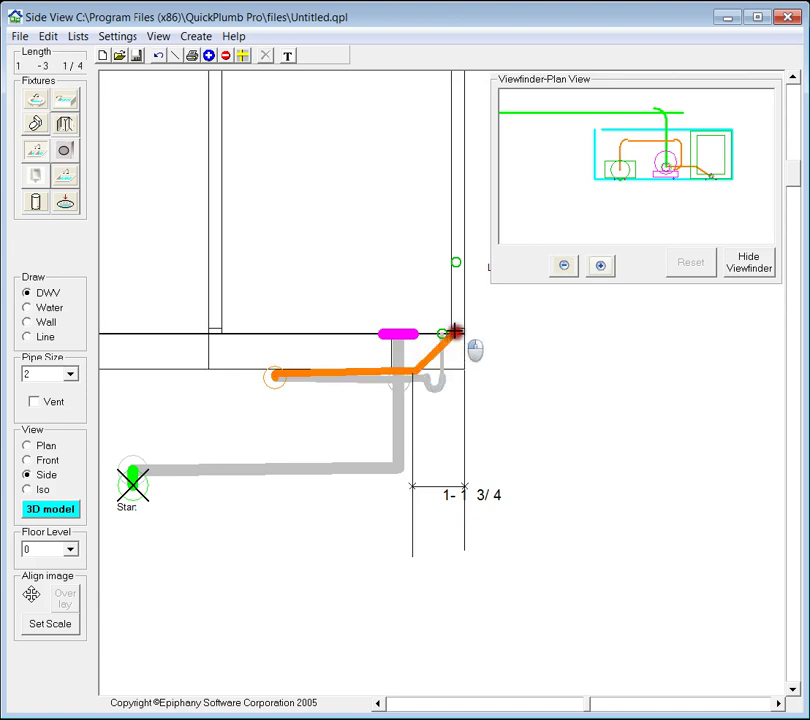
left_click_drag(455, 331, 456, 331)
left_click_drag(455, 331, 455, 331)
left_click_drag(454, 261, 460, 328)
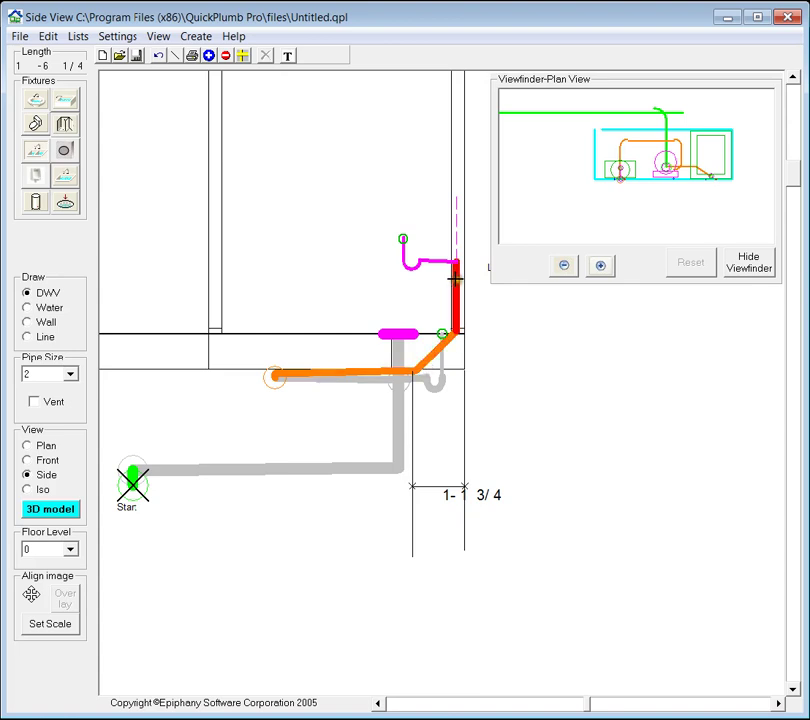
- Move the inner vertical reference line toward the wall until its dimension to the outer wall face is 8 inches
left_click(411, 445)
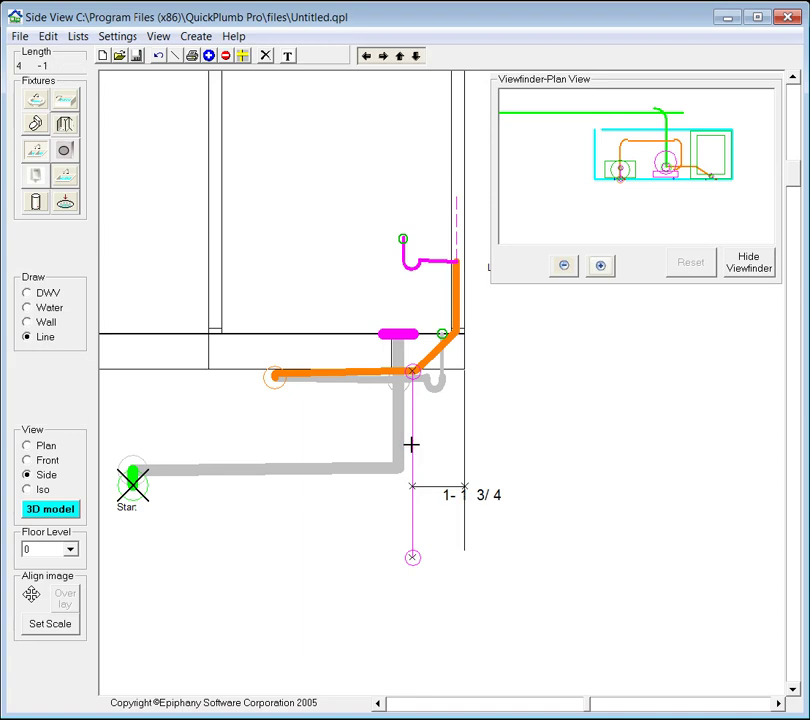
left_click_drag(412, 444, 430, 443)
left_click(429, 442)
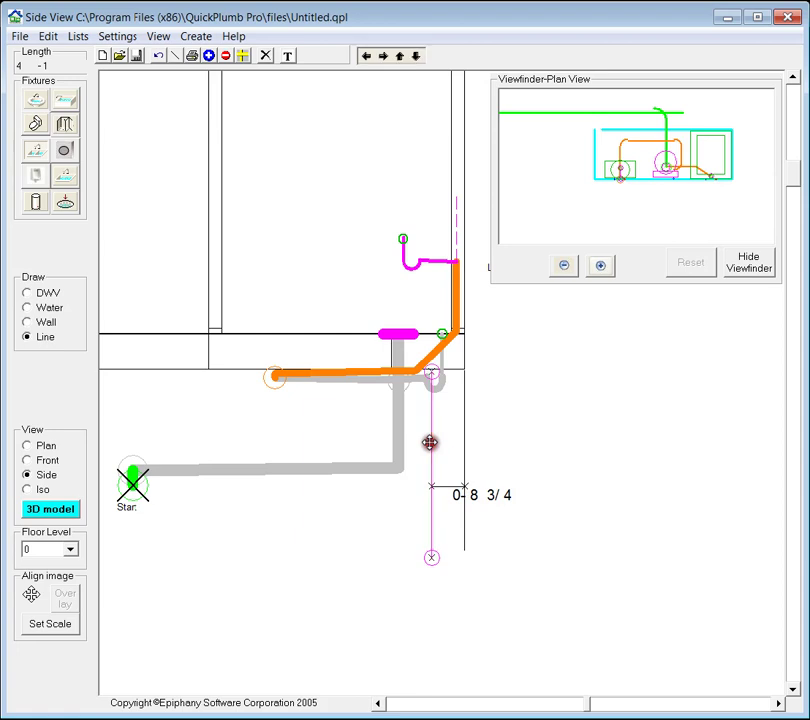
key("Right")
key("Right")
key("Right")
key("Right")
key("Left")
left_click(534, 419)
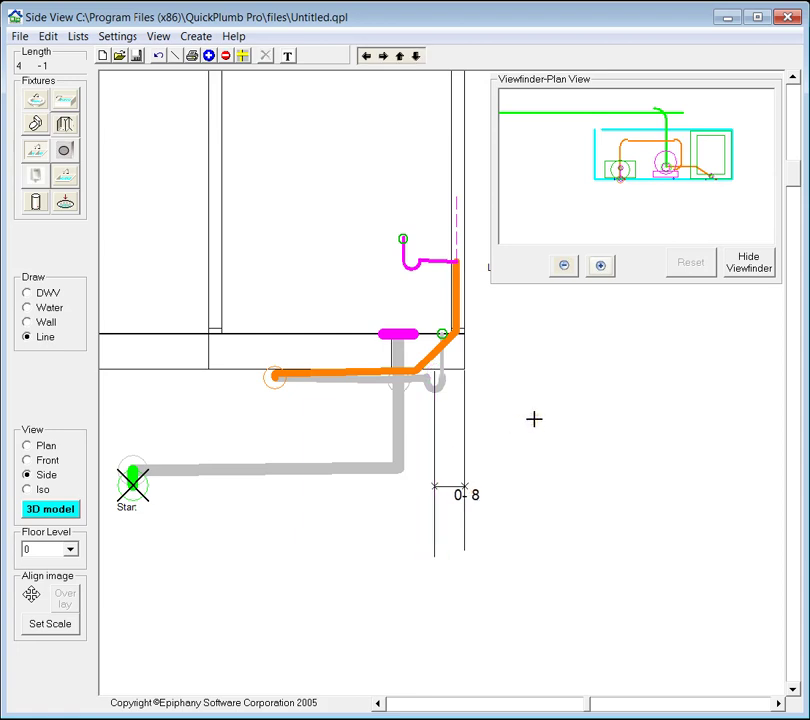
left_click(457, 418)
left_click(409, 374)
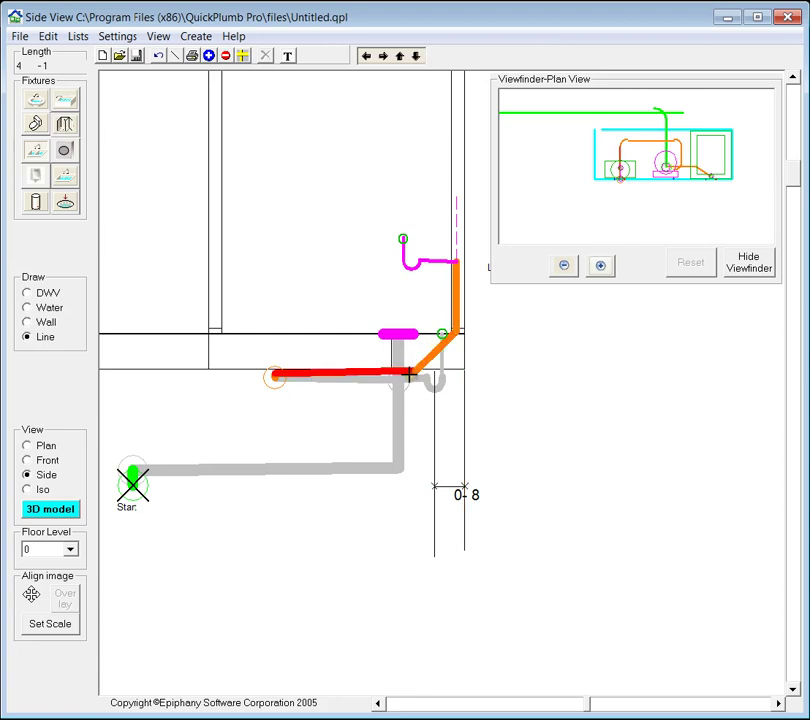
left_click(375, 433)
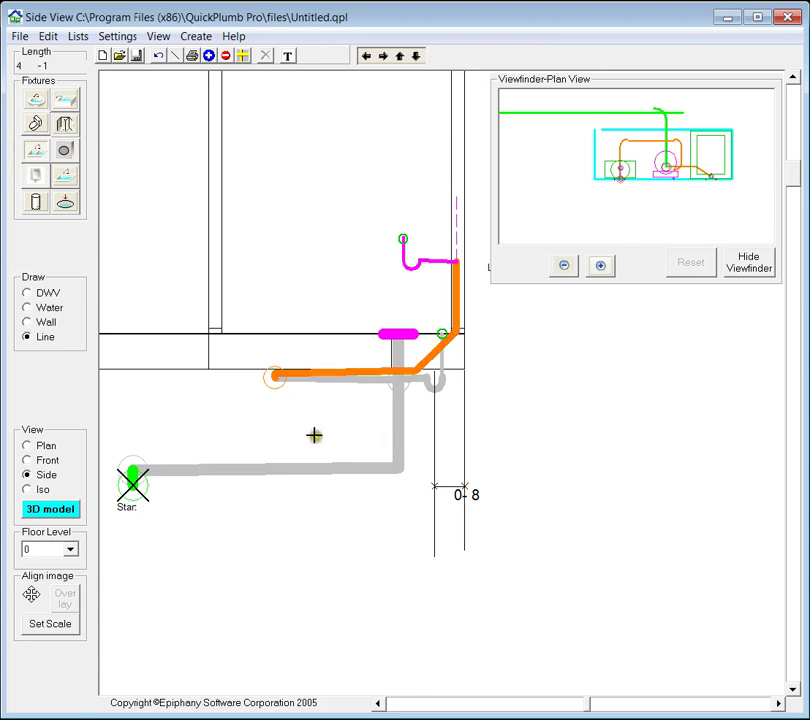
- Return to the Level 0 plan view of the bathroom and hide the viewfinder
left_click(29, 445)
middle_click_drag(561, 462, 319, 541)
left_click(751, 264)
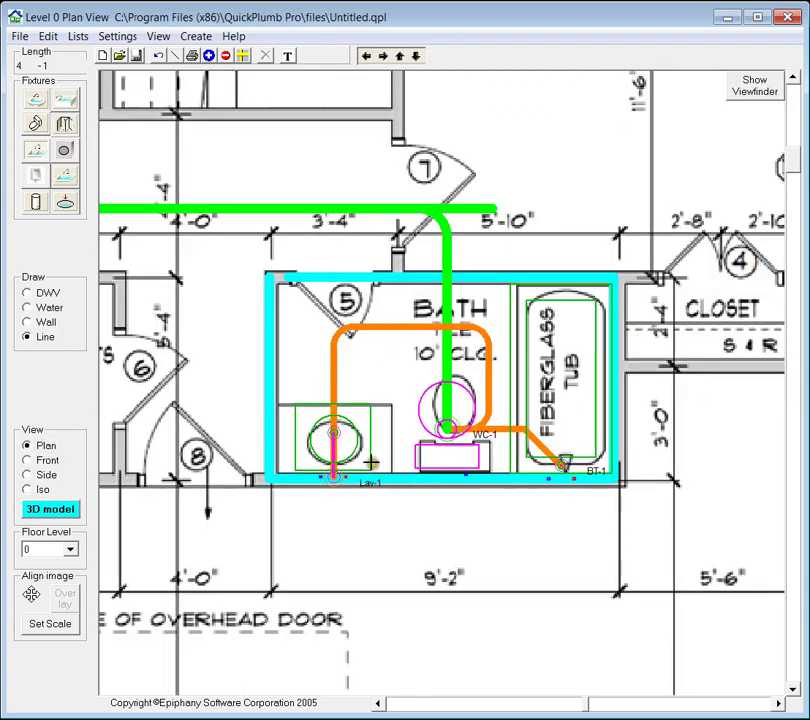
- Show the bathroom drain piping in the isometric view with the fixture labels hidden
left_click(45, 489)
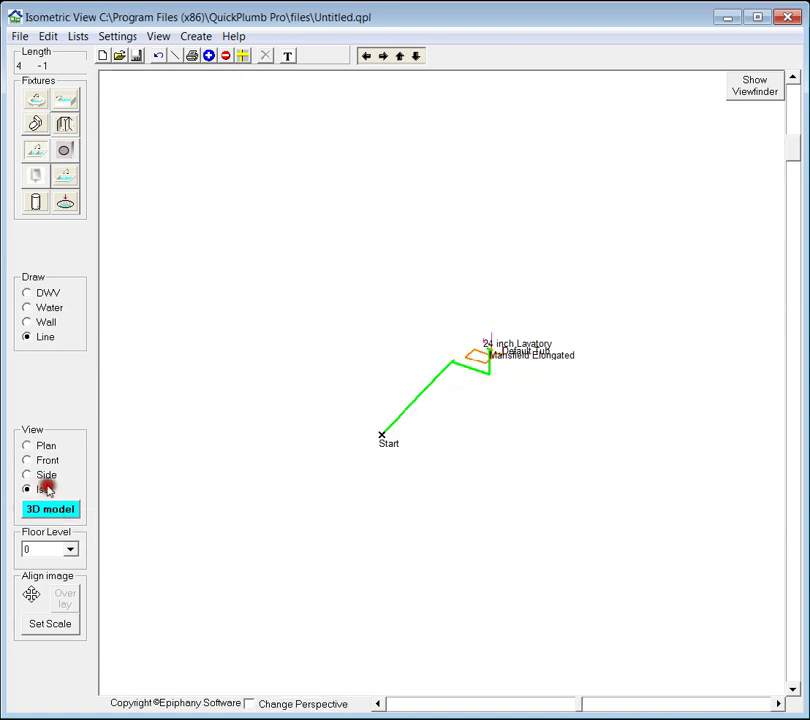
scroll(500, 406, "up", 1)
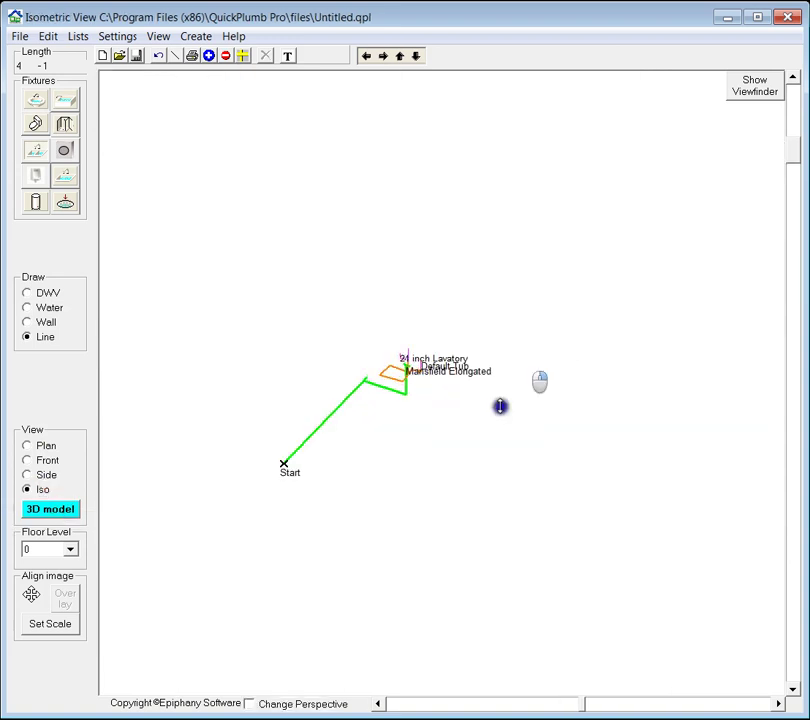
scroll(421, 459, "up", 1)
left_click(158, 36)
left_click(181, 94)
scroll(376, 404, "up", 1)
scroll(376, 404, "up", 2)
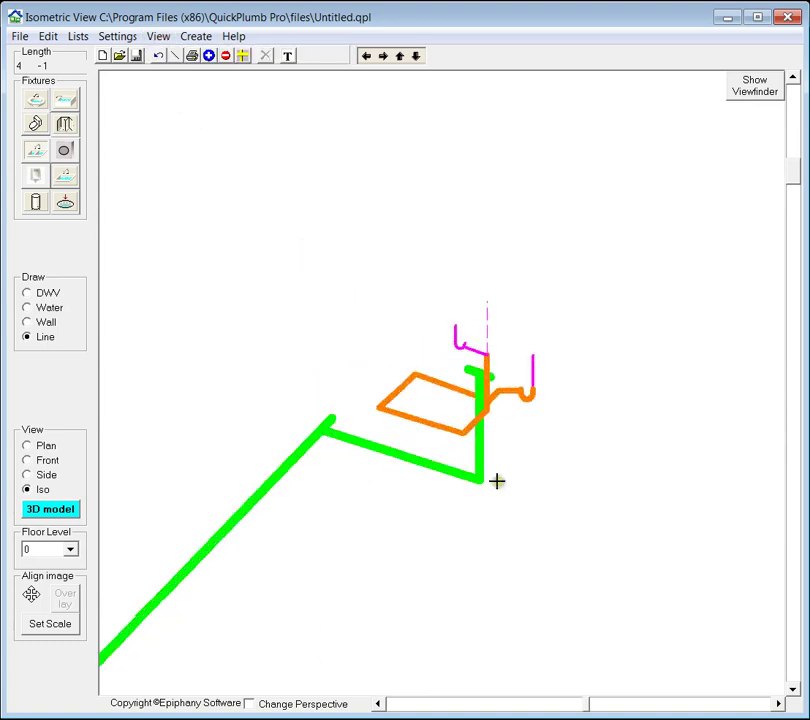